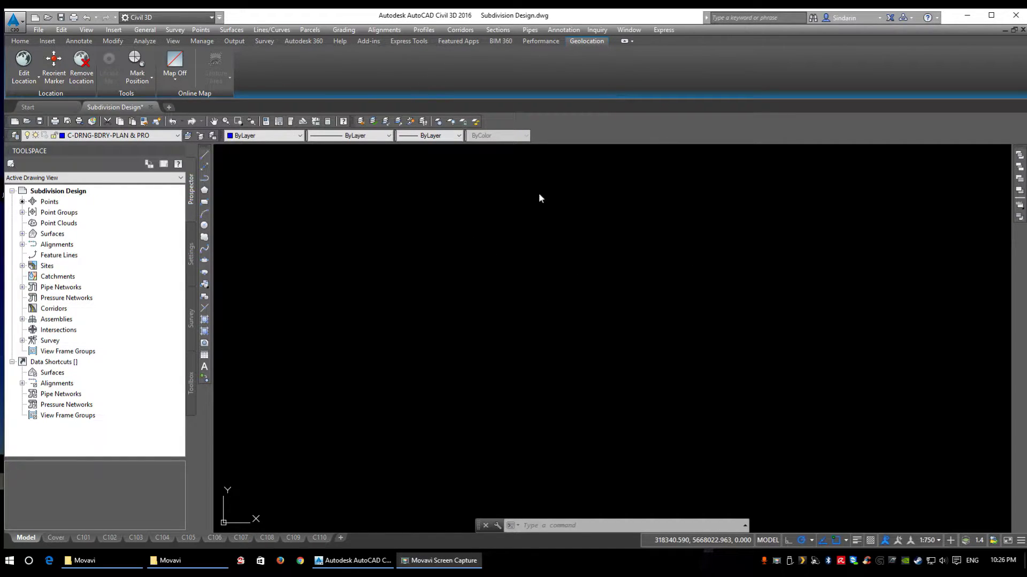
- Open Drawing Settings from the application menu, check Units and Zone, then return to Object Layers
click(16, 21)
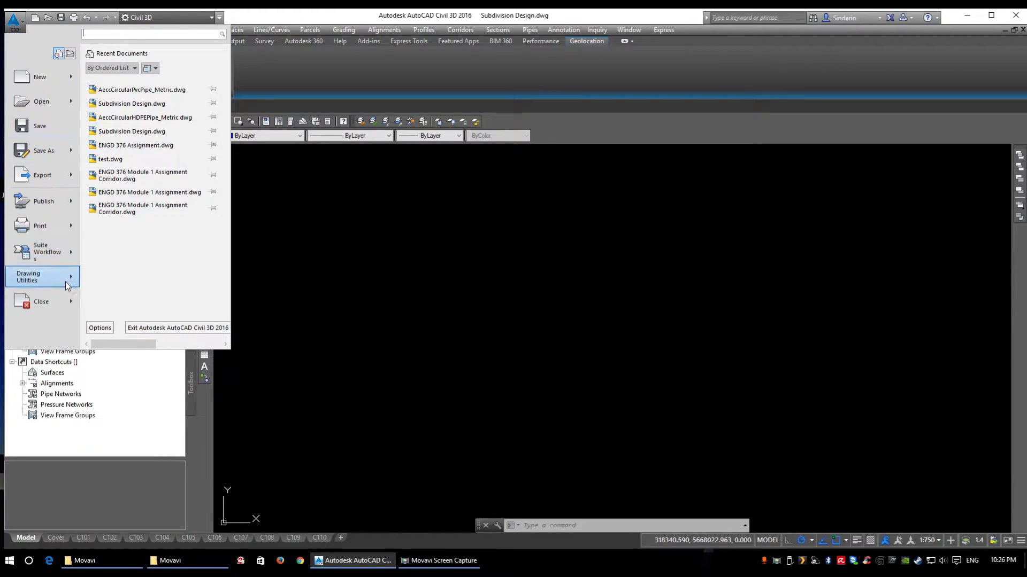
mouse_move(68, 278)
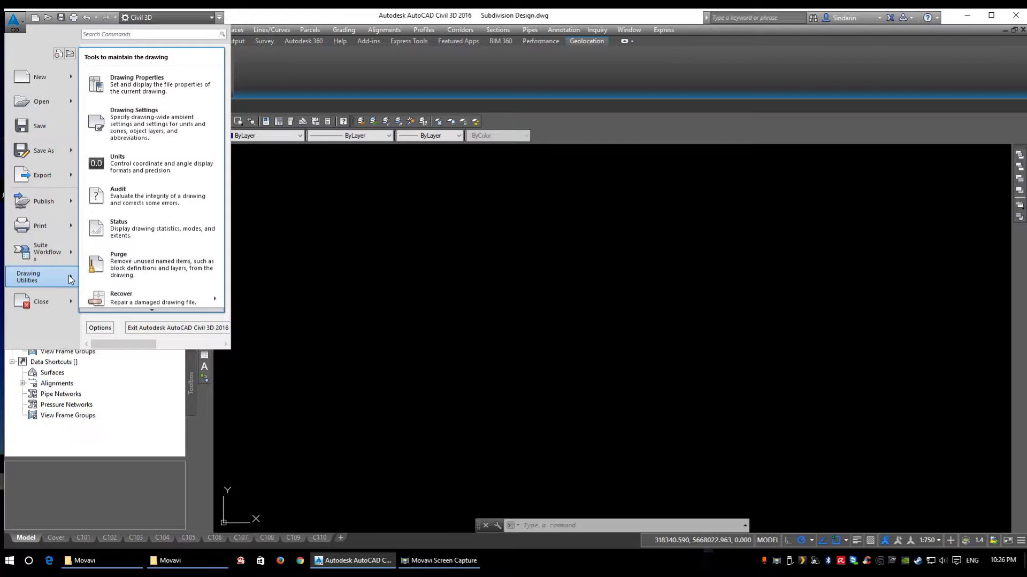
click(138, 132)
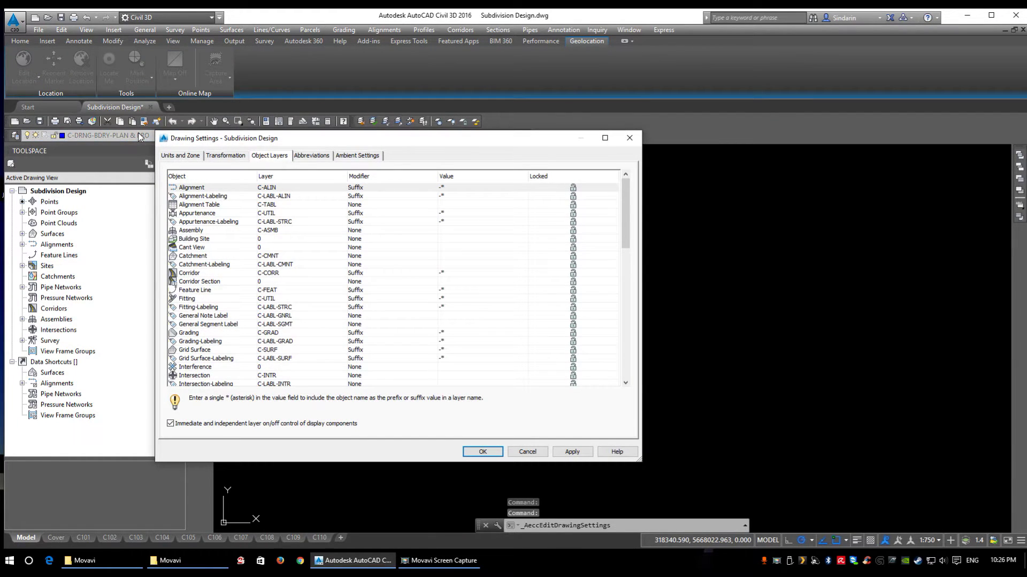
click(184, 155)
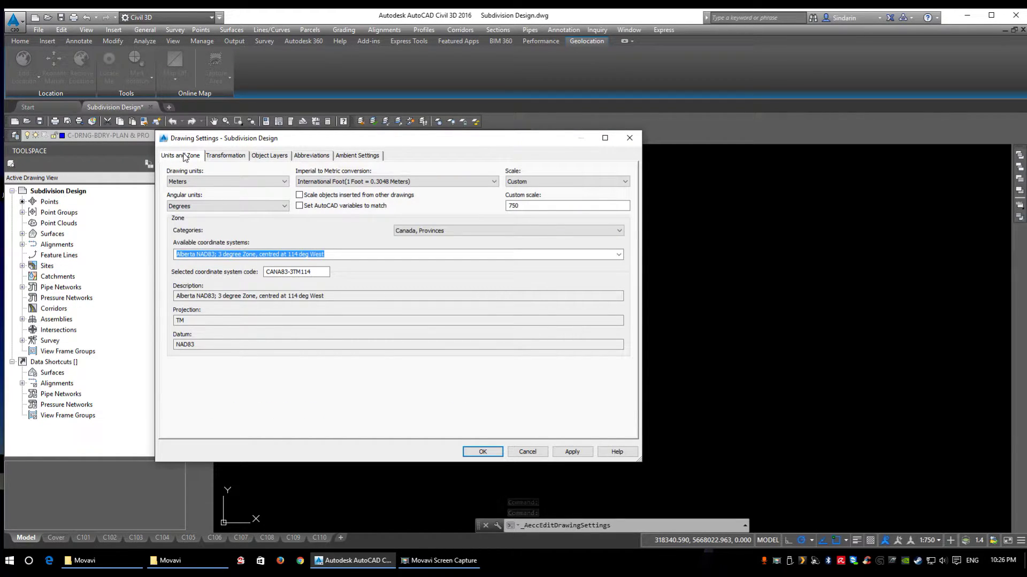
click(284, 160)
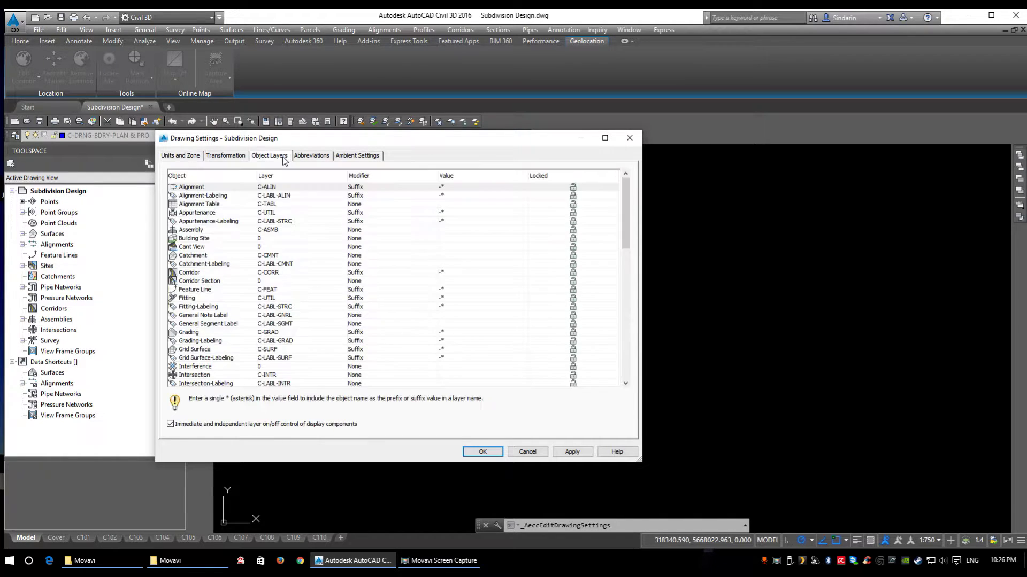
- Move the Drawing Settings dialog up-left, stretch it taller, and select the Alignment layer row
drag(294, 145, 439, 139)
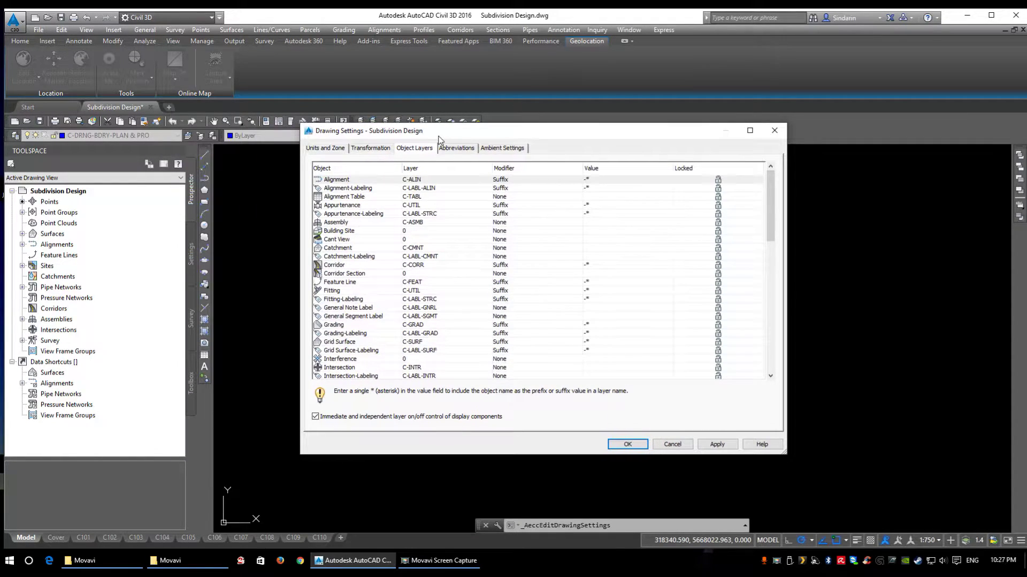
drag(624, 137, 567, 34)
drag(726, 352, 723, 537)
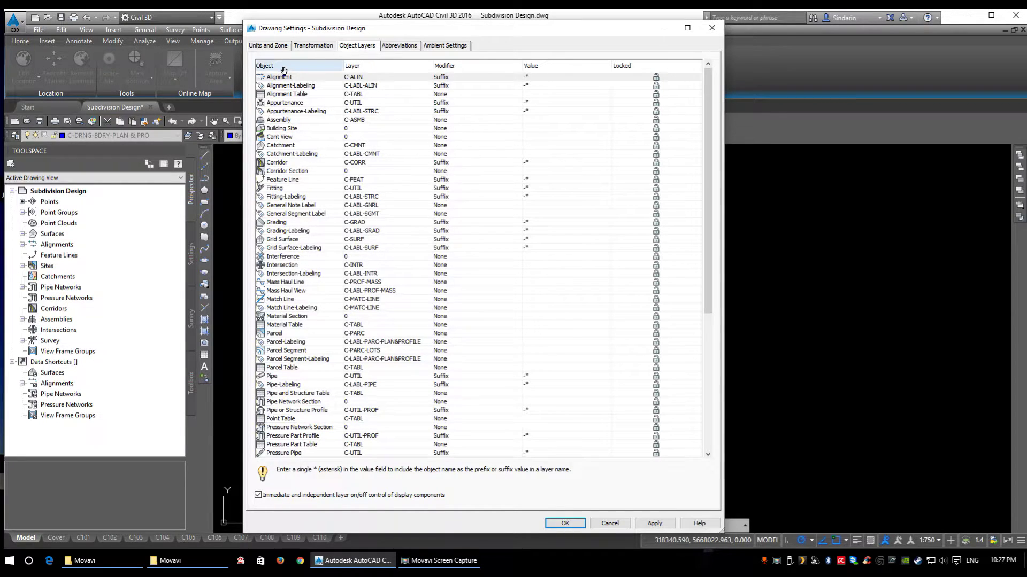
click(318, 316)
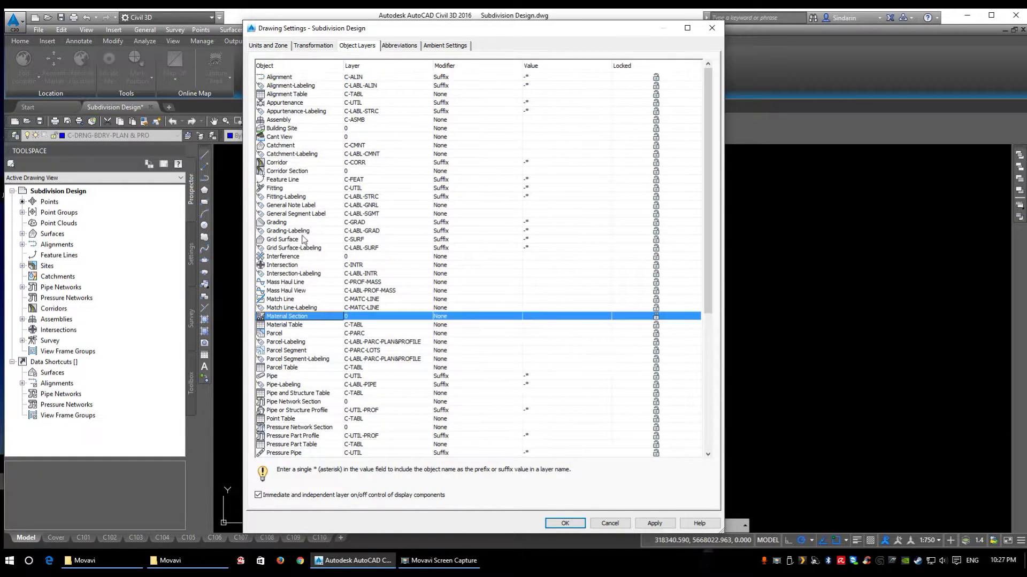
click(292, 77)
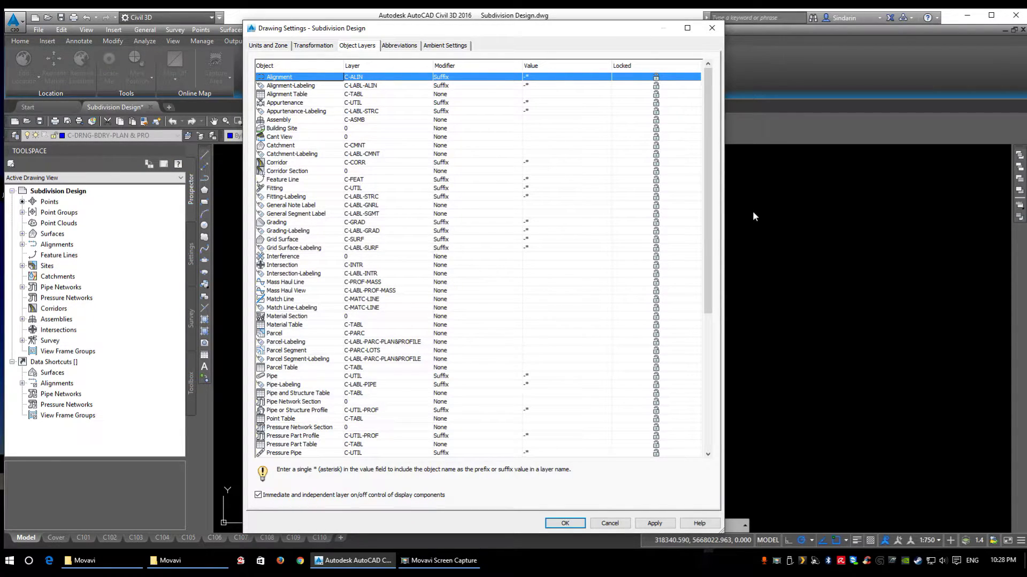
click(301, 87)
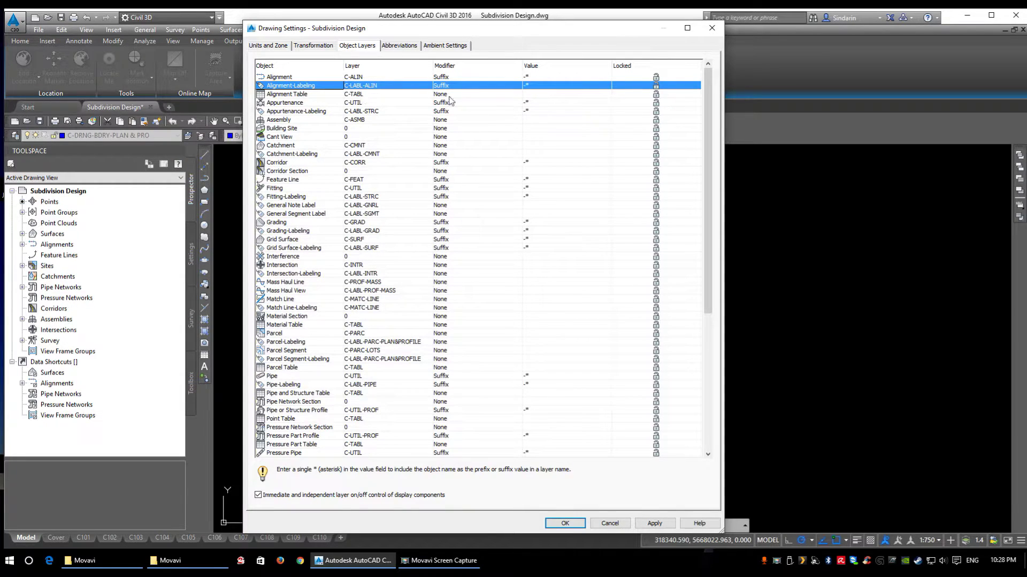
click(565, 95)
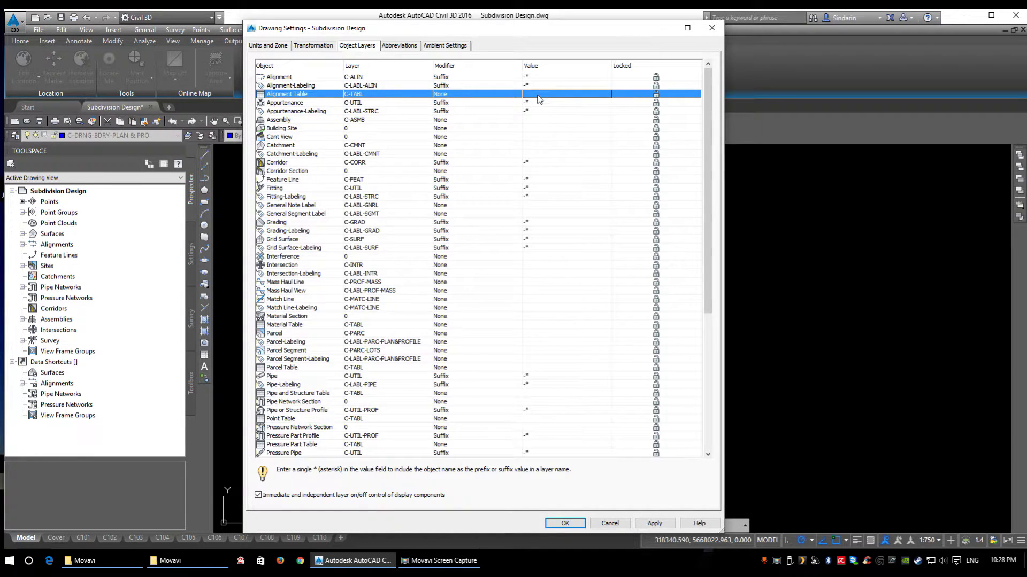
scroll(509, 155, down, 2)
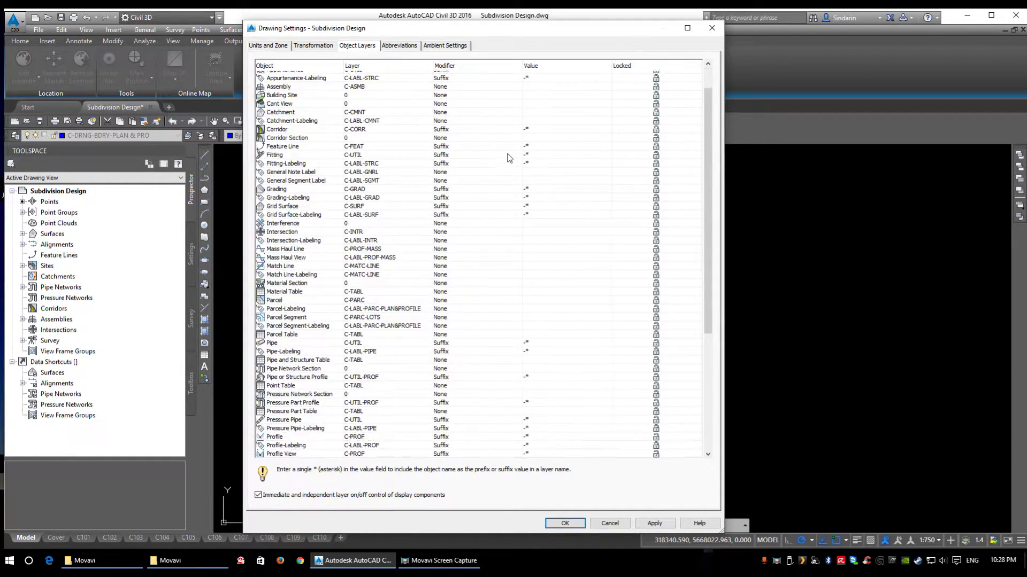
scroll(513, 167, down, 1)
scroll(516, 166, down, 2)
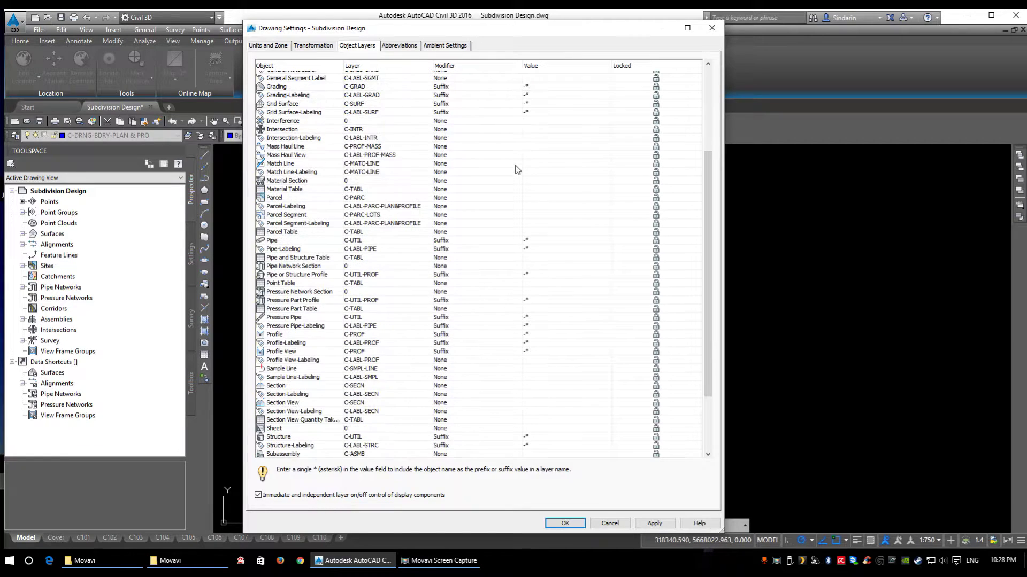
scroll(514, 168, down, 1)
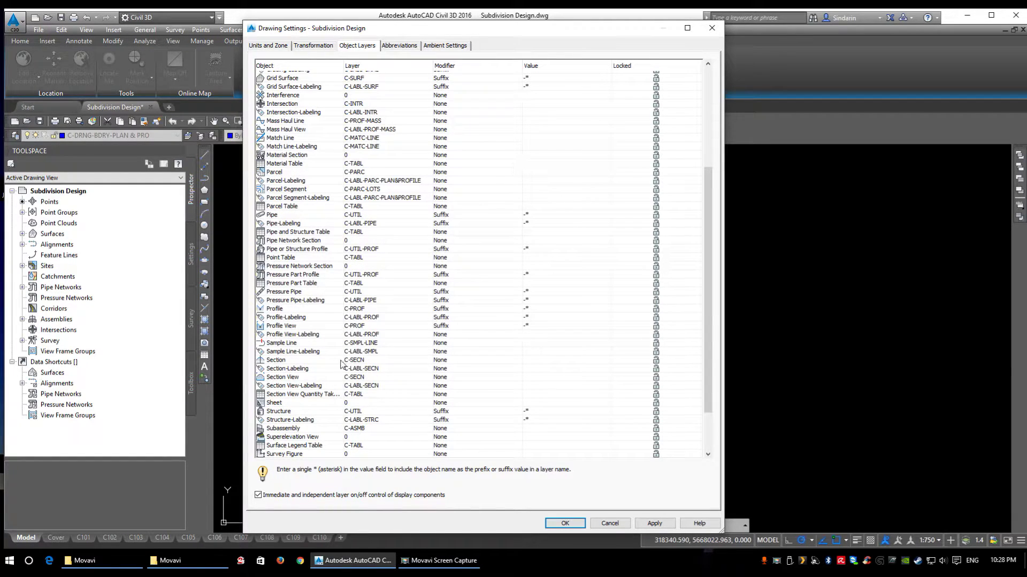
click(293, 361)
scroll(293, 362, down, 2)
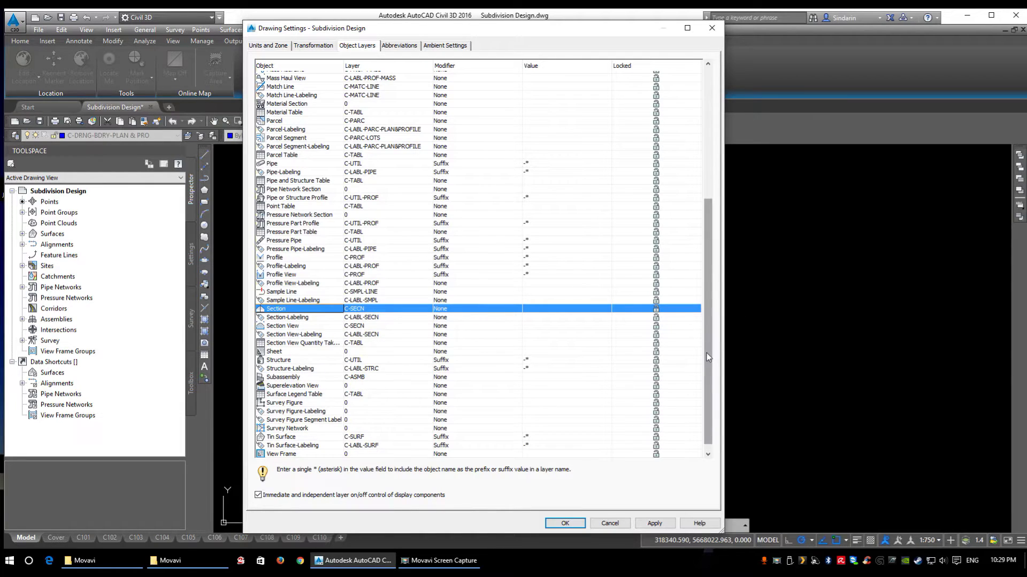
- Scroll the Object Layers list back to the top and accept the drawing settings
drag(707, 353, 705, 178)
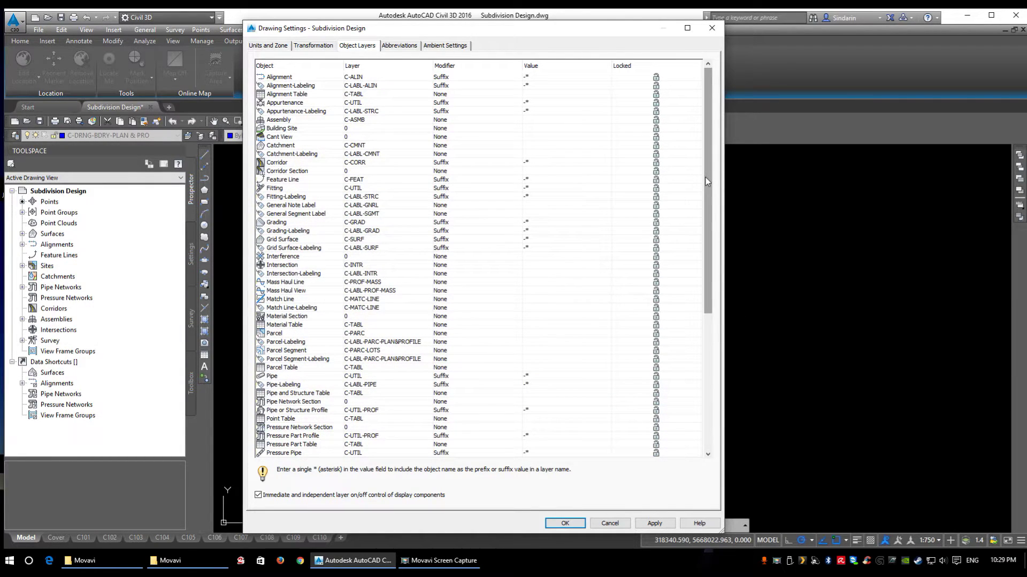
drag(709, 79, 718, 214)
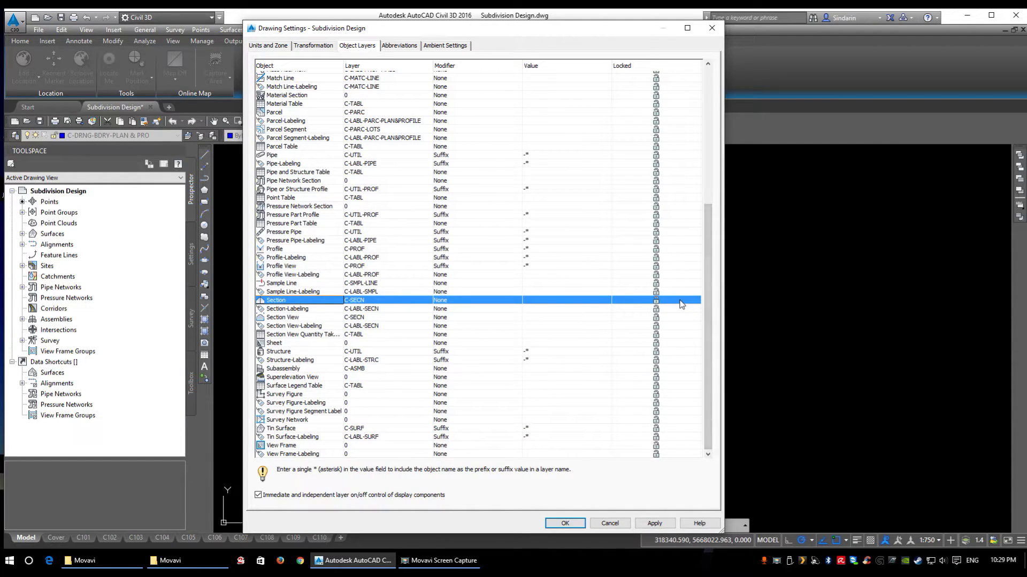
click(564, 524)
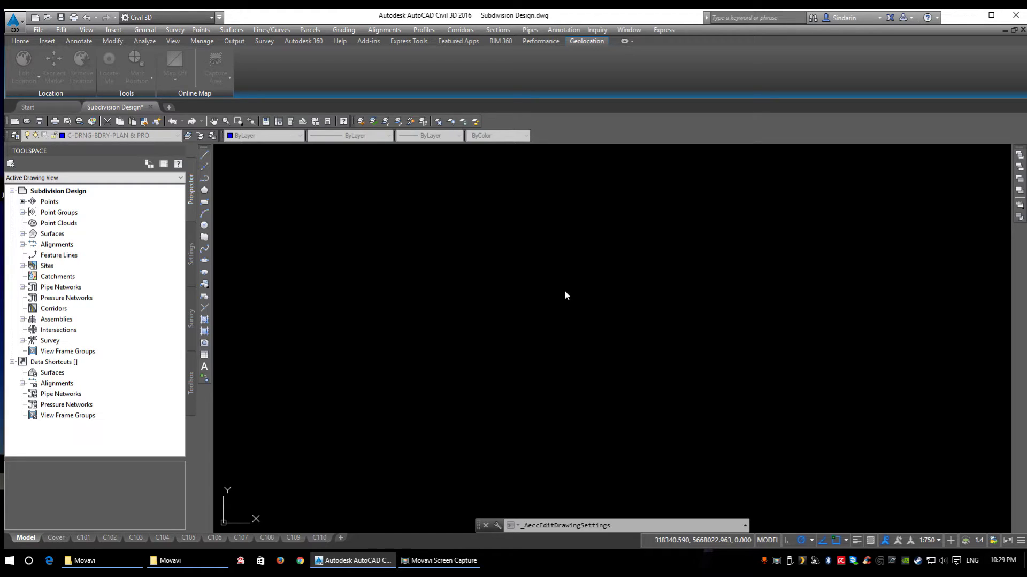
- Draw a one-segment PL polyline from lower left to upper right, then start Create Alignment from Polyline
click(431, 273)
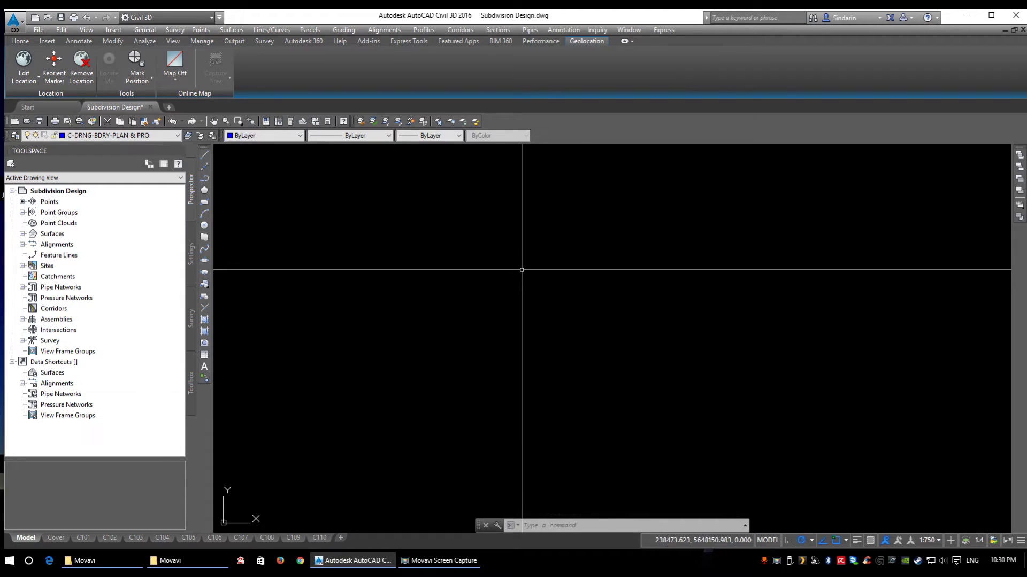
text(pl)
key(Return)
click(322, 394)
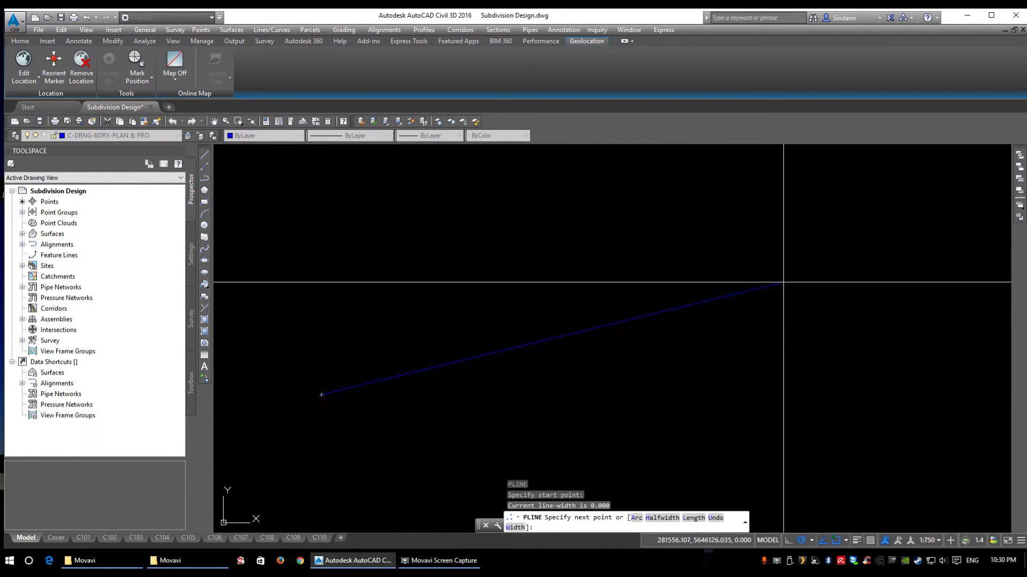
click(896, 224)
key(Return)
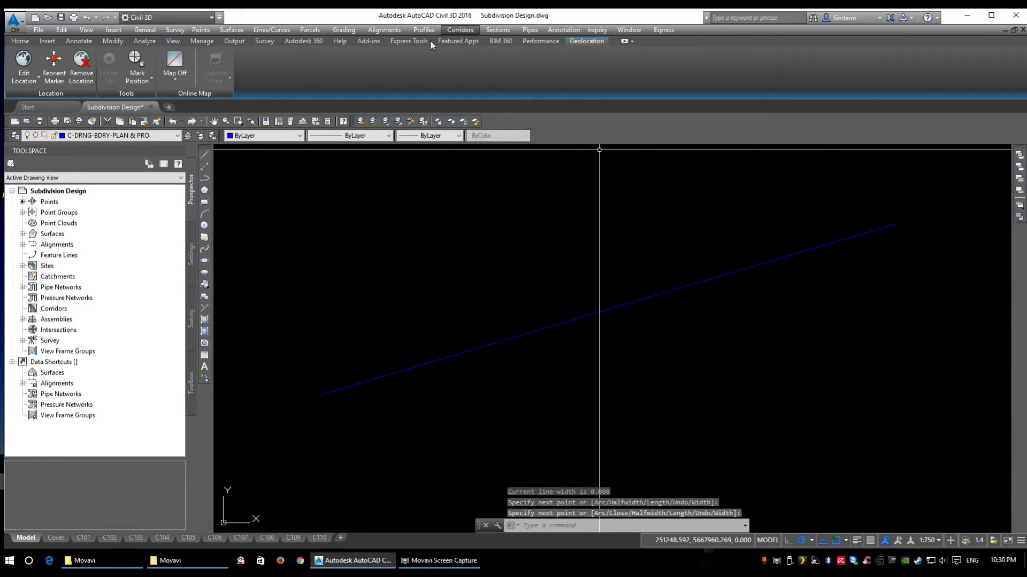
click(396, 31)
click(402, 55)
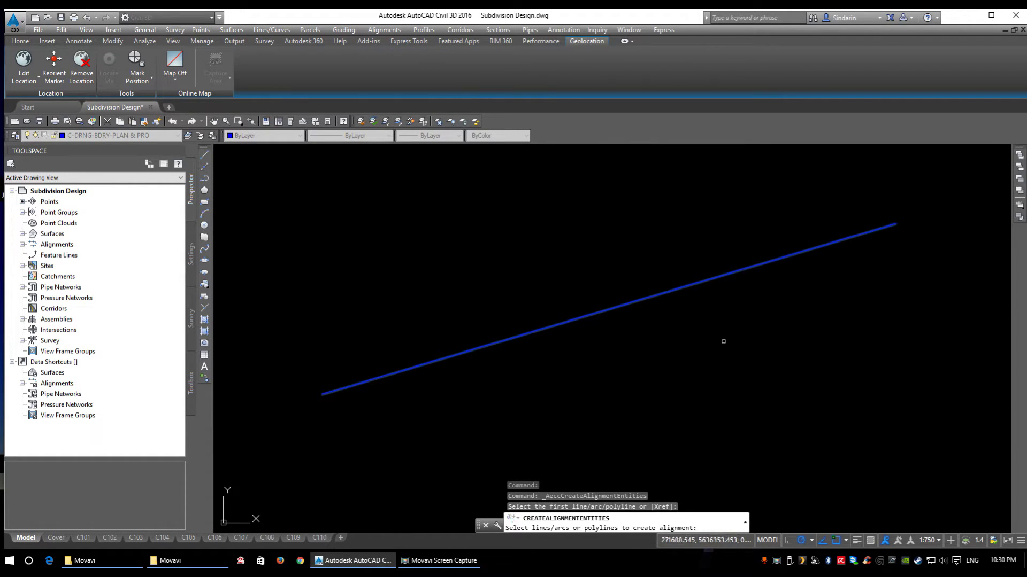
- Pick the polyline, accept its direction, and enter the alignment name 40th Avenue
click(723, 276)
key(Return)
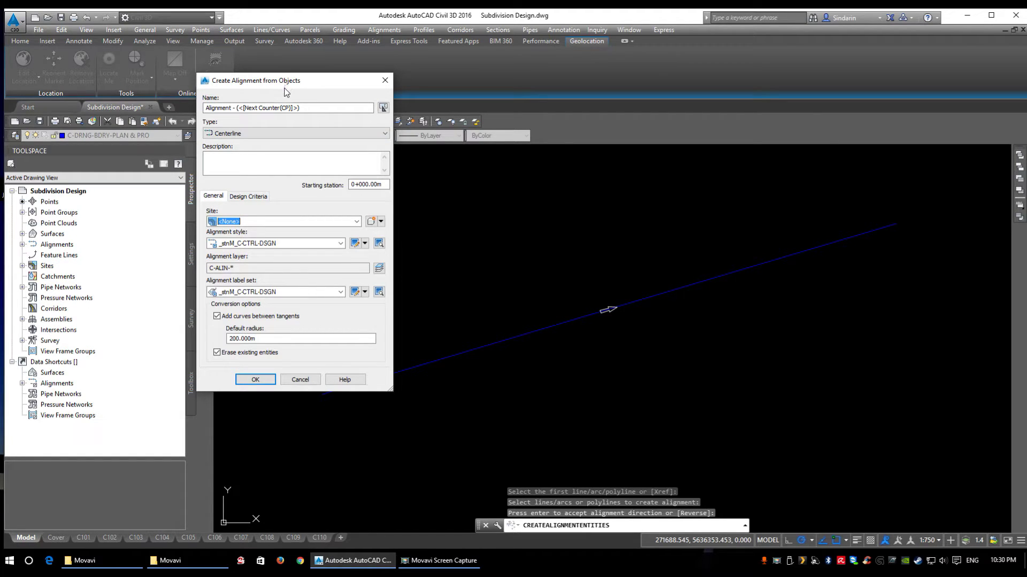
drag(286, 90, 769, 190)
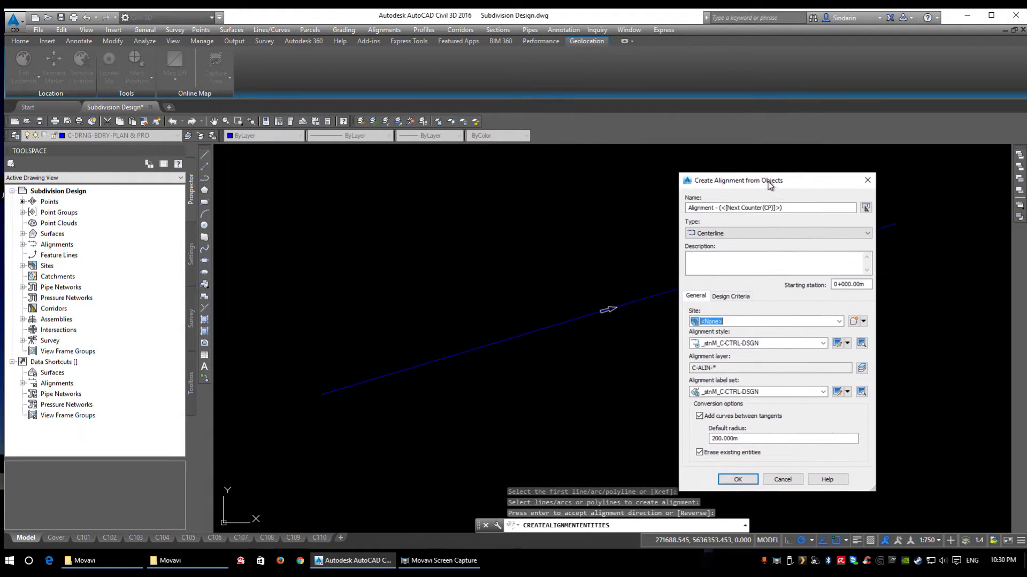
double_click(791, 208)
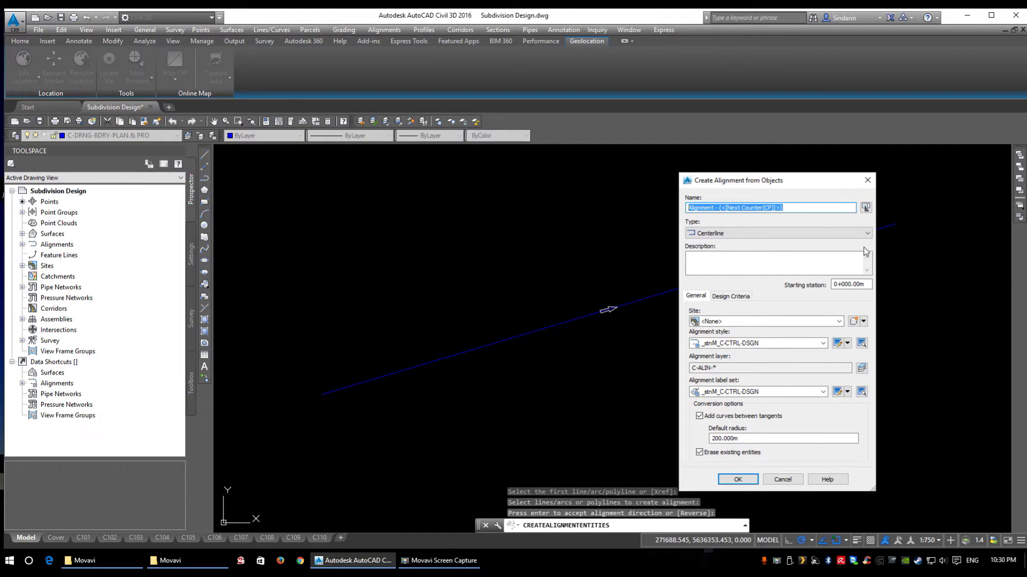
text(40t)
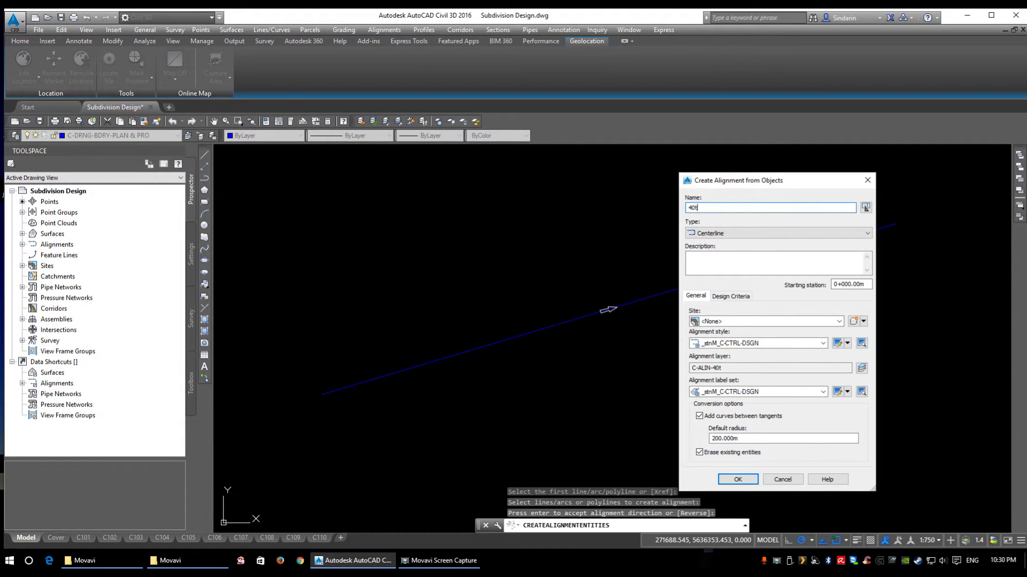
text(he Avenue)
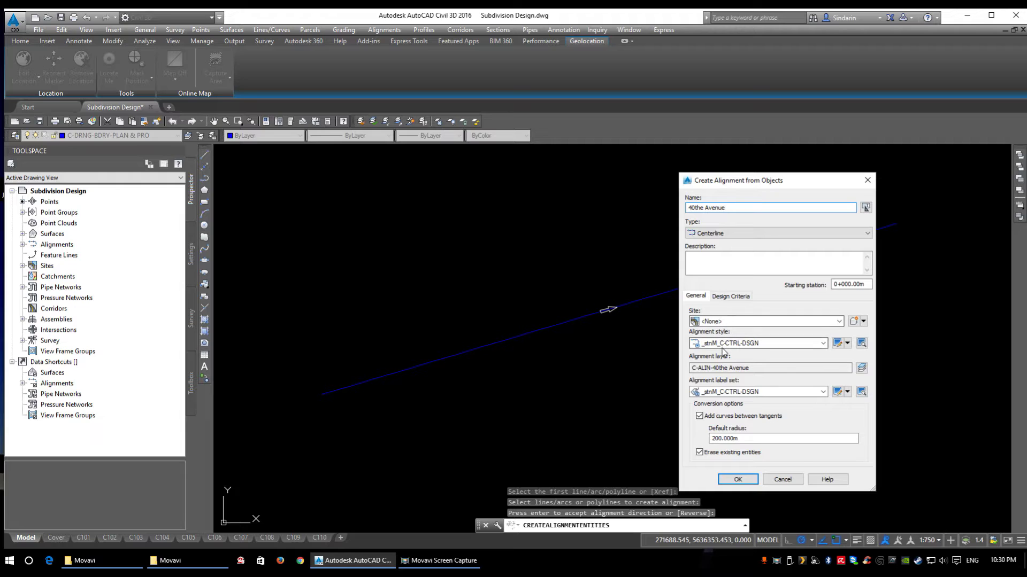
- Fix the name typo to '40th Avenue', disable curves between tangents, and create the alignment
drag(758, 369, 688, 374)
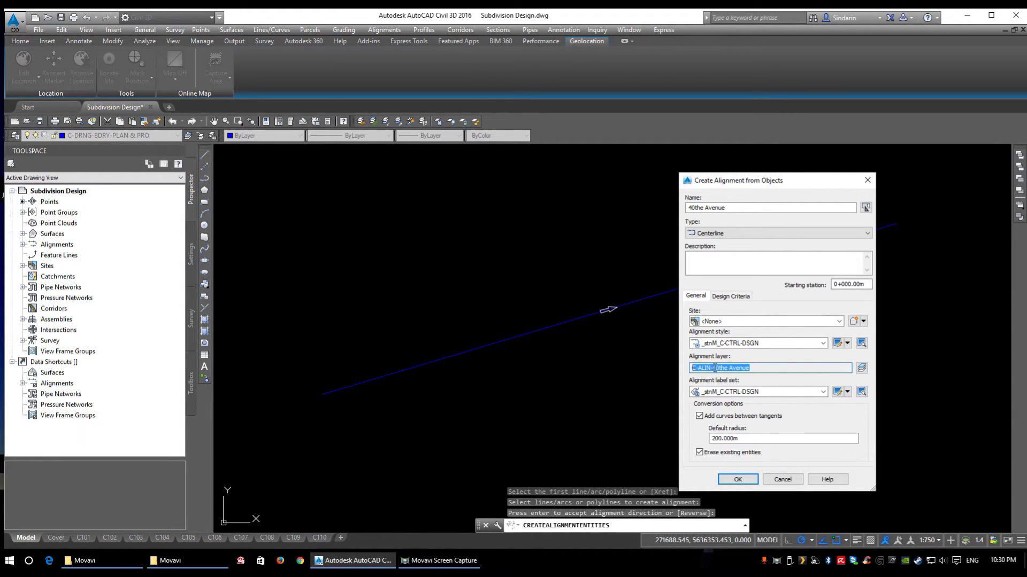
click(713, 208)
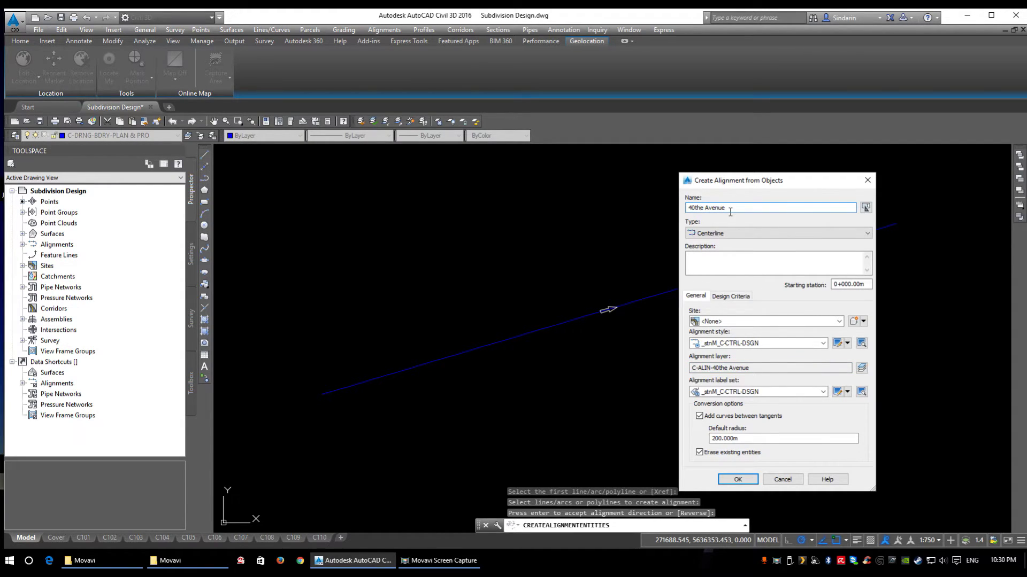
key(Delete)
click(730, 416)
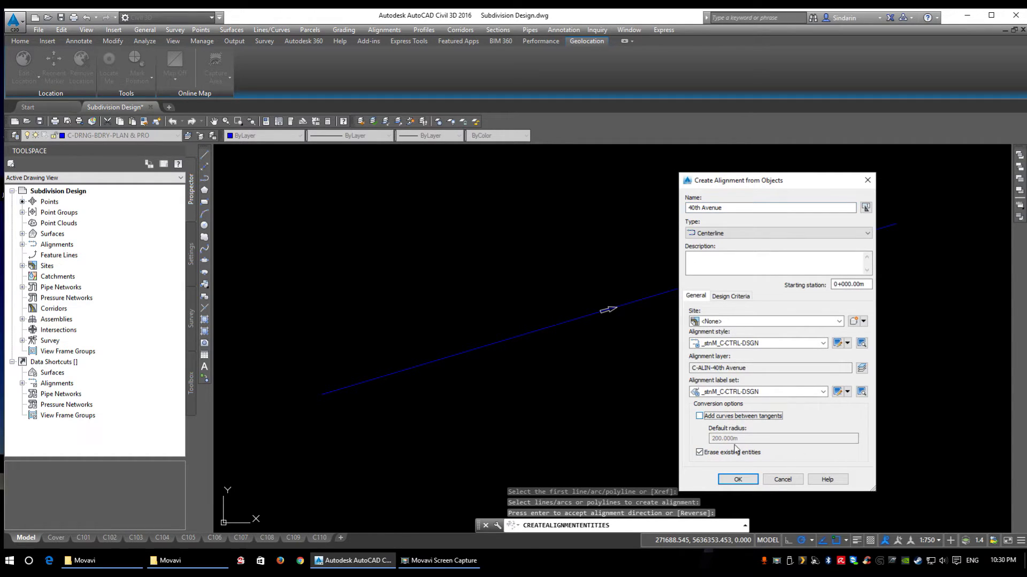
click(736, 480)
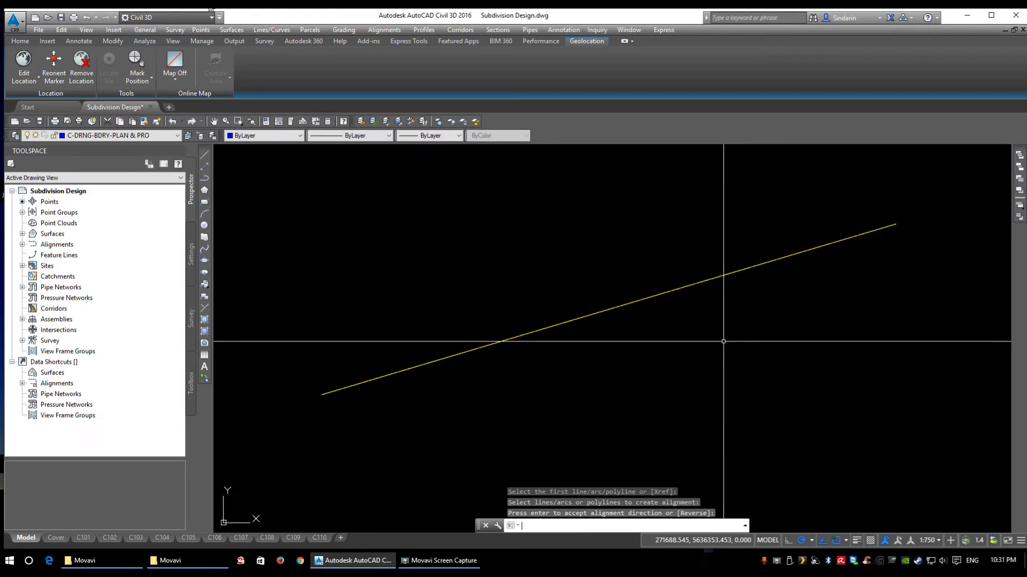
- Zoom to the 40th Avenue alignment and window-select it to verify layer C-ALIN-40th Avenue
scroll(609, 305, up, 2)
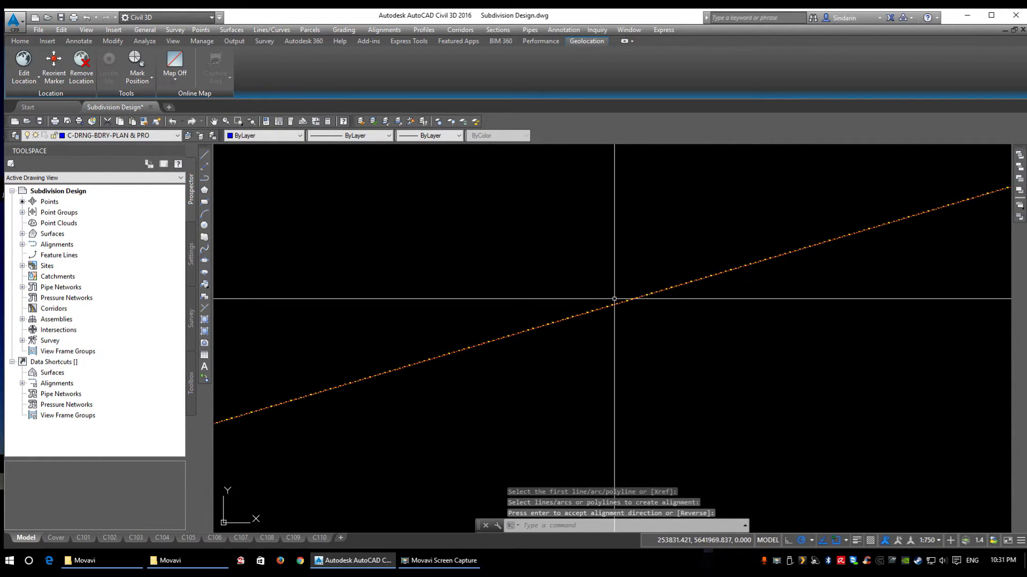
scroll(655, 313, up, 5)
scroll(573, 305, down, 3)
click(618, 370)
click(607, 408)
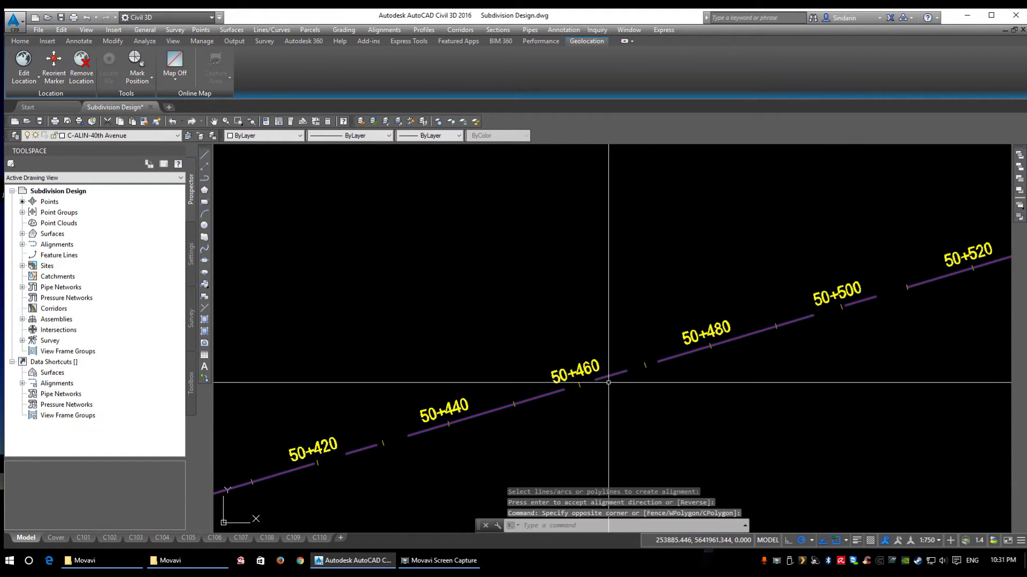
scroll(667, 376, down, 2)
scroll(798, 166, up, 2)
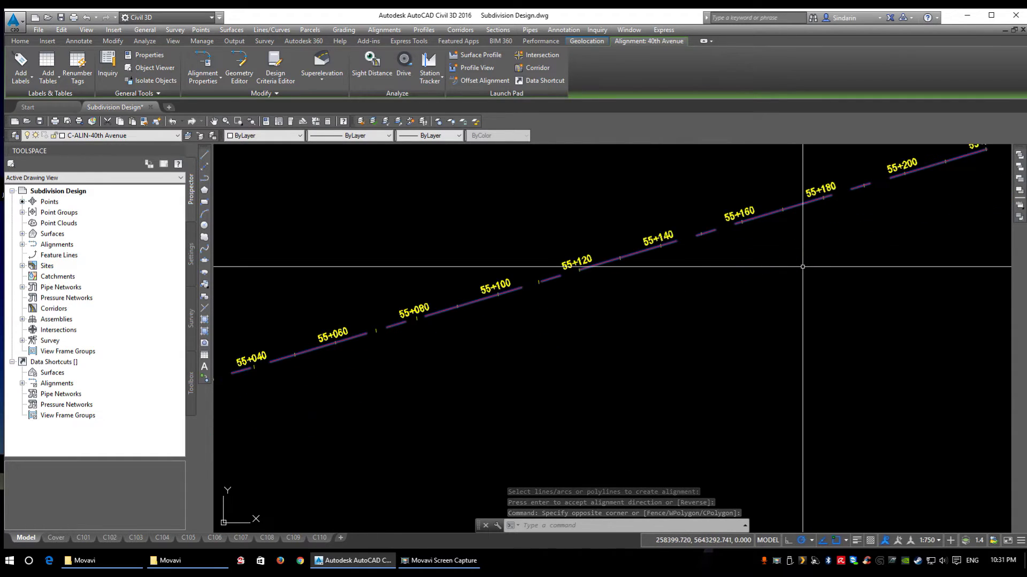
scroll(786, 254, down, 2)
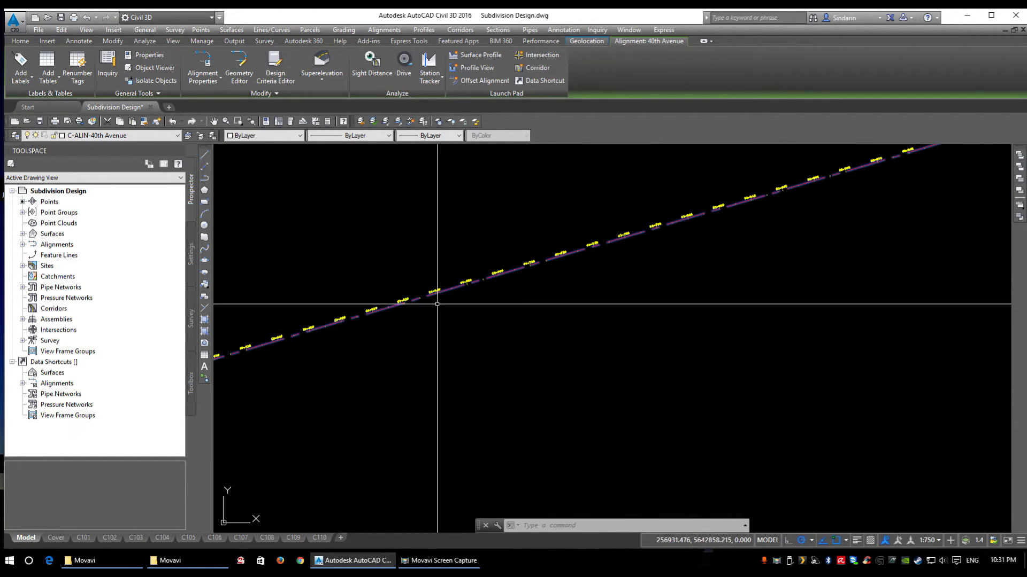
scroll(632, 401, up, 3)
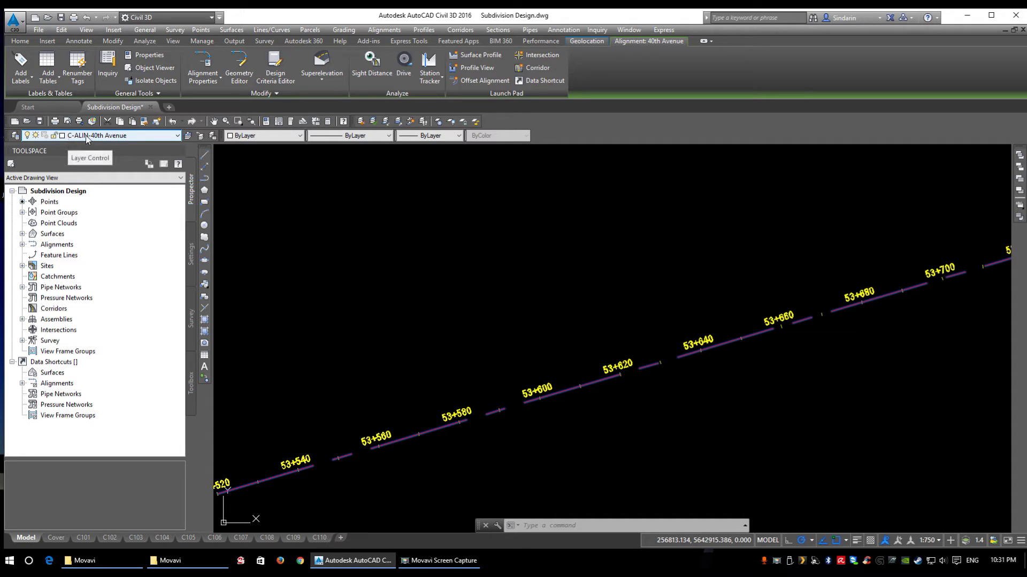
- Deselect the alignment and select a station label to verify layer C-LABL-ALIN-40th Avenue
middle_drag(523, 403, 584, 344)
click(591, 332)
key(Escape)
click(598, 332)
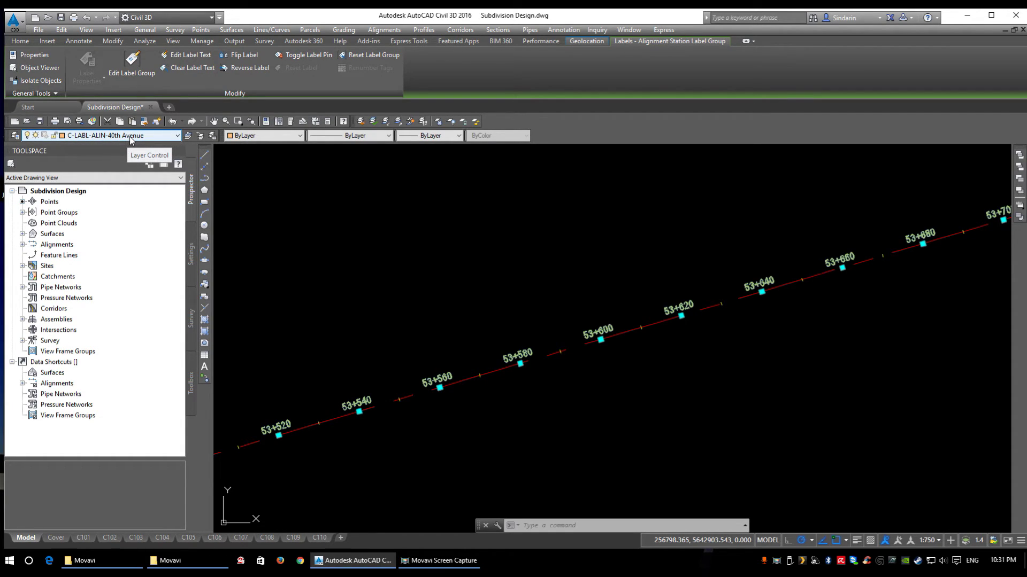
- Window-select the 40th Avenue alignment with its station labels and erase them
scroll(631, 424, down, 4)
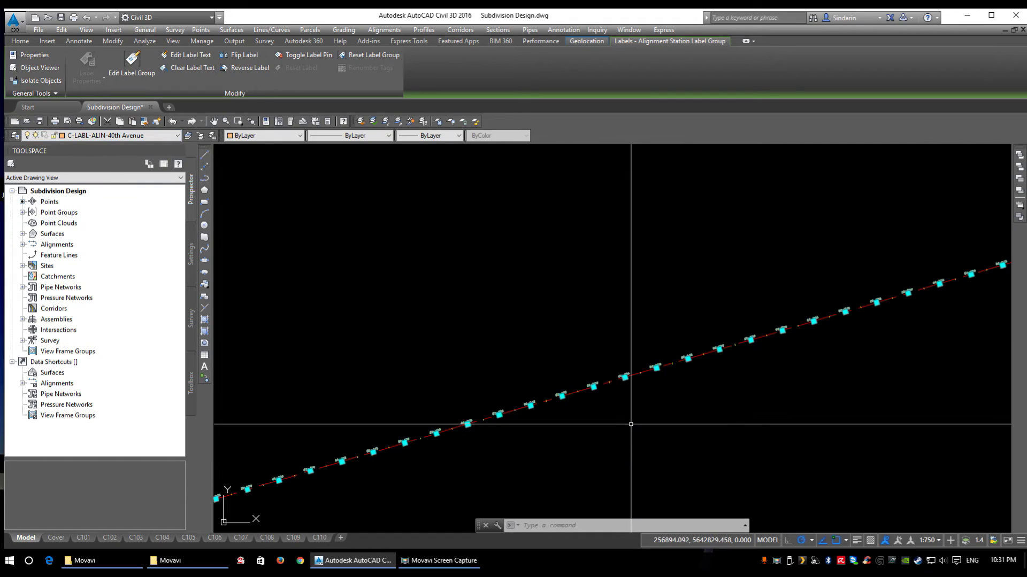
scroll(631, 424, down, 2)
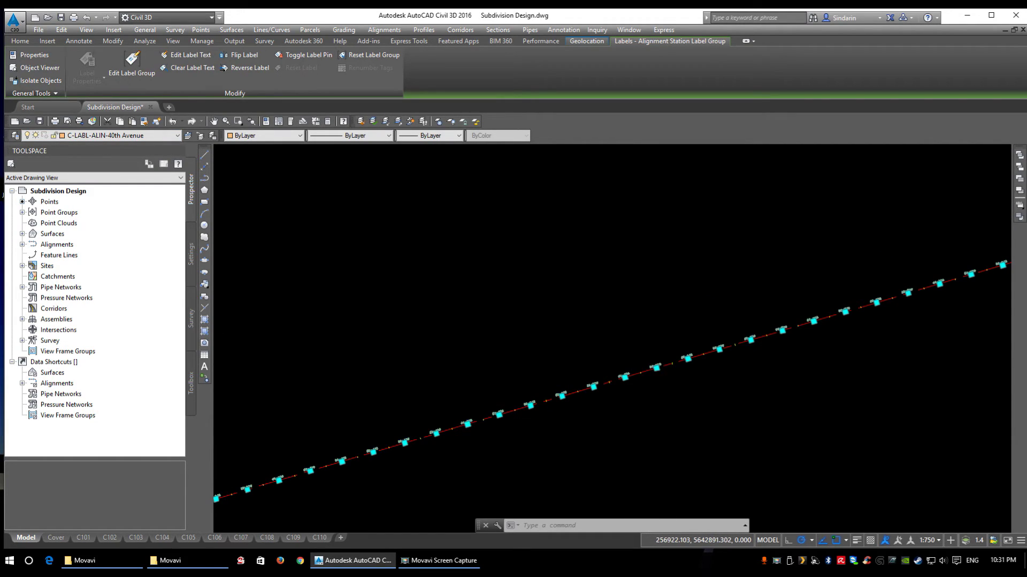
scroll(664, 310, up, 6)
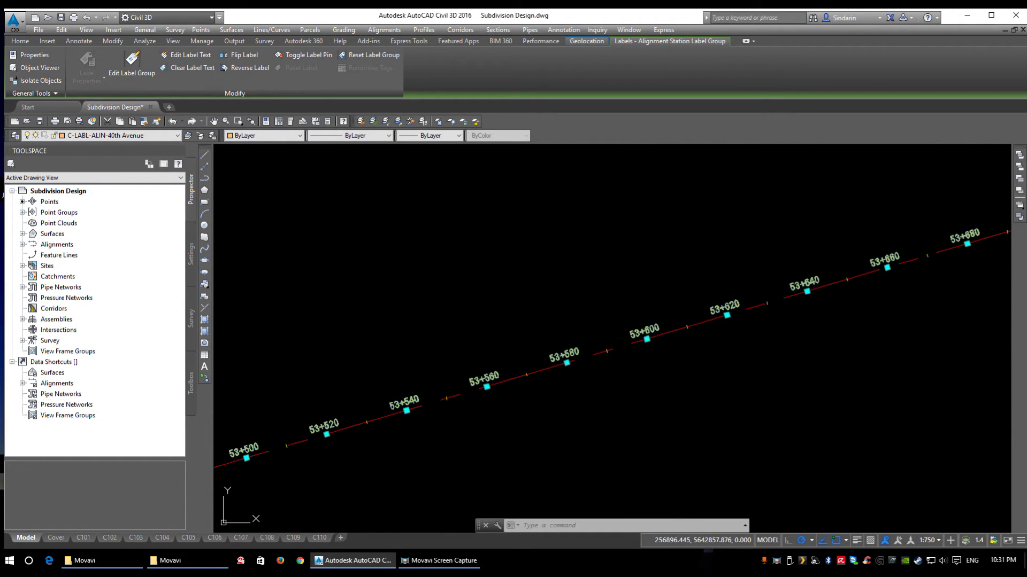
click(665, 344)
key(Delete)
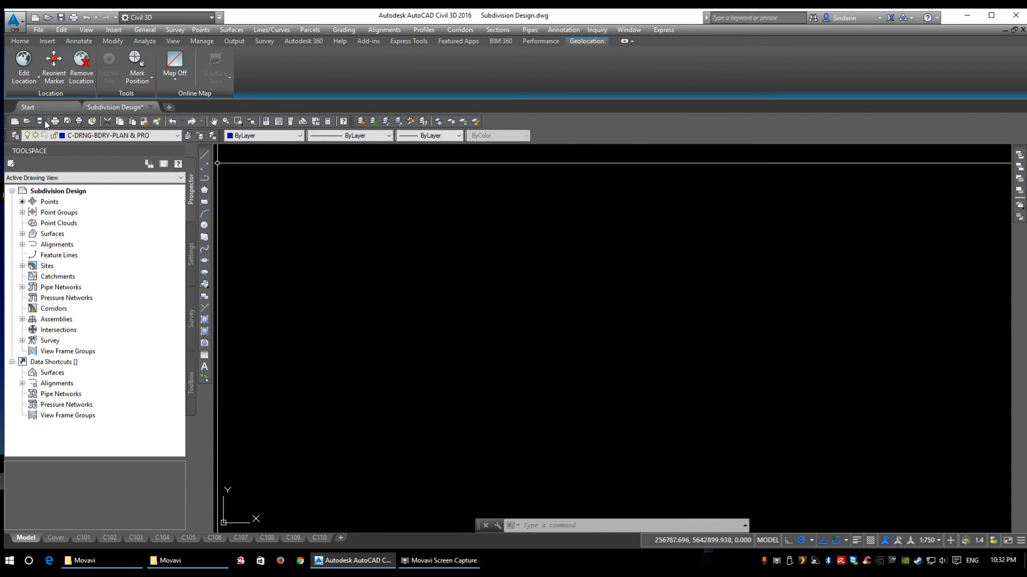
click(16, 135)
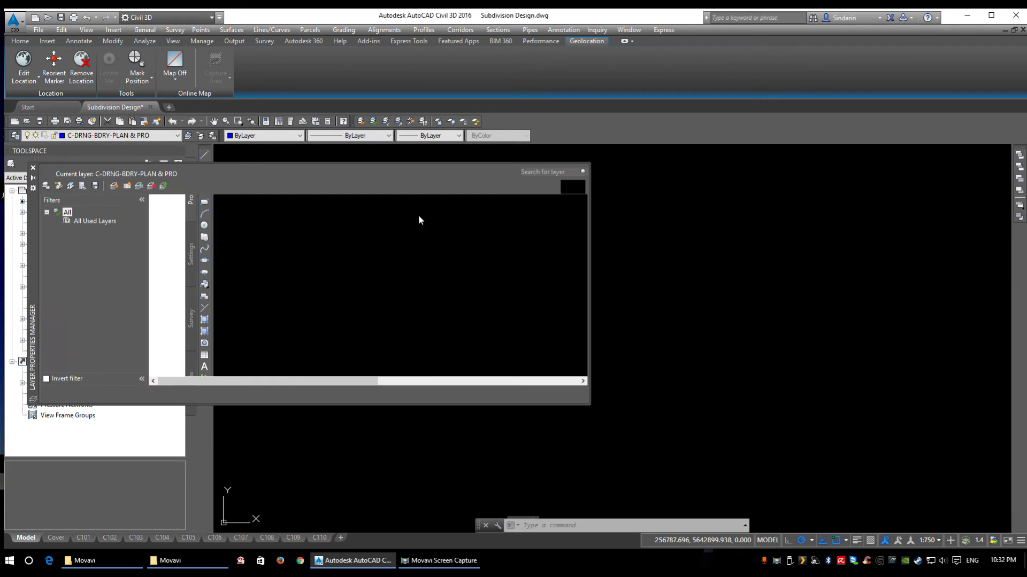
drag(31, 272, 487, 489)
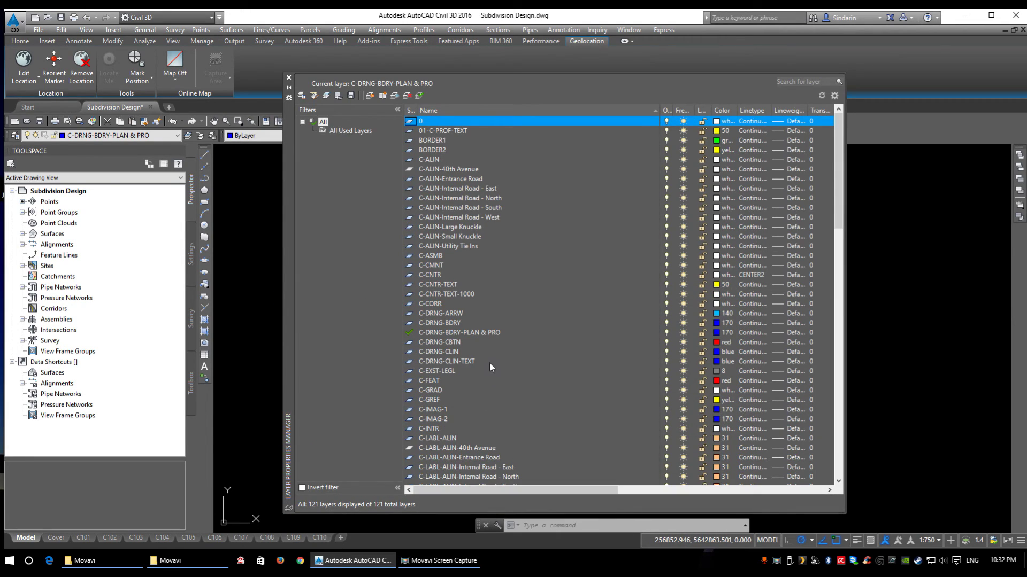
click(453, 182)
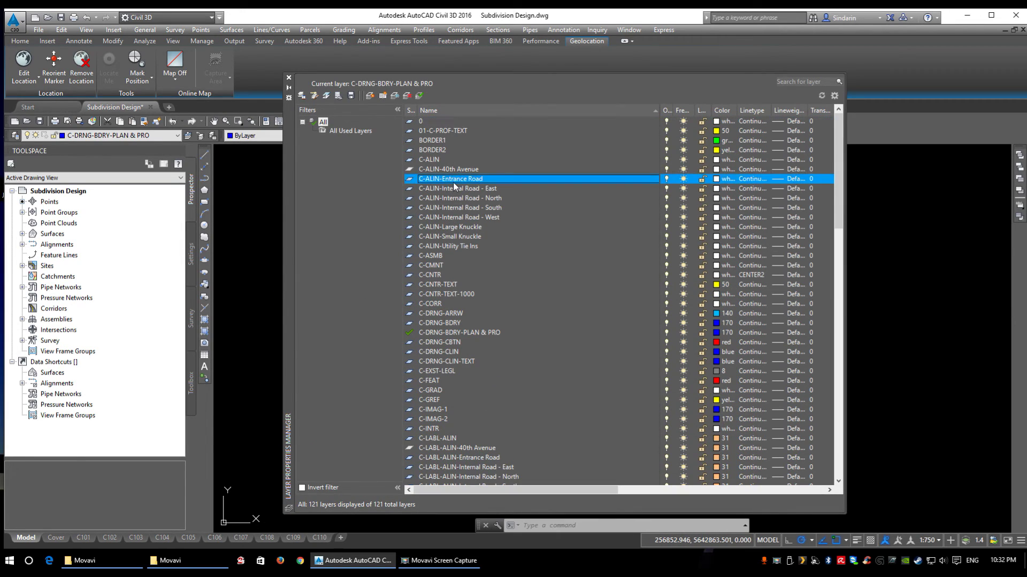
scroll(458, 183, down, 3)
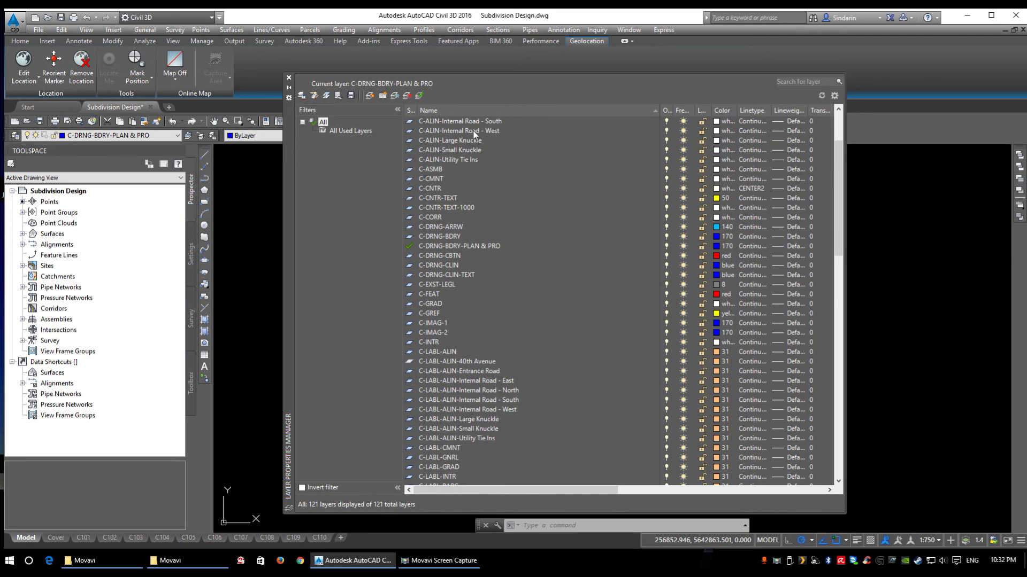
scroll(472, 130, down, 3)
scroll(472, 131, down, 5)
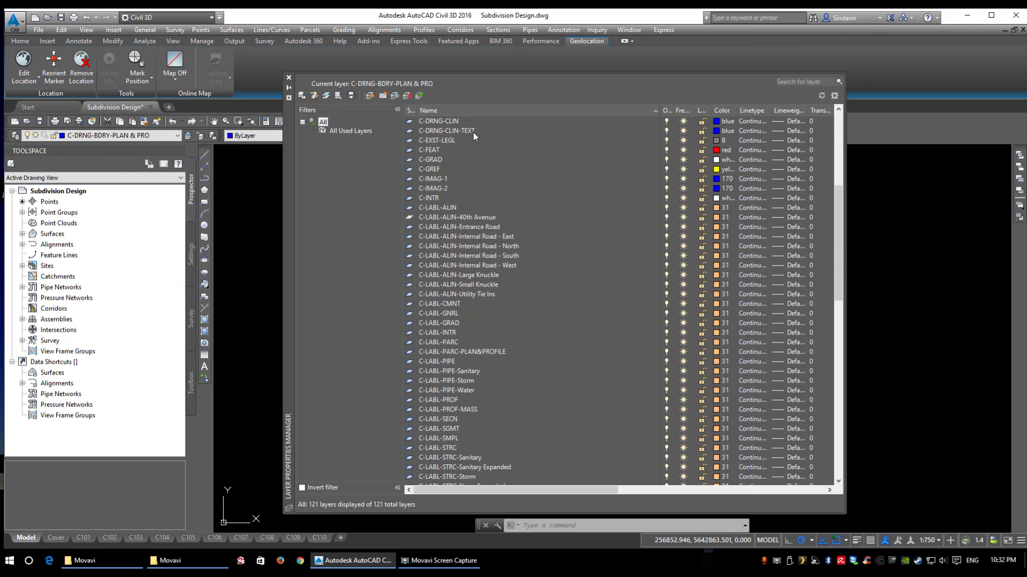
scroll(473, 137, down, 2)
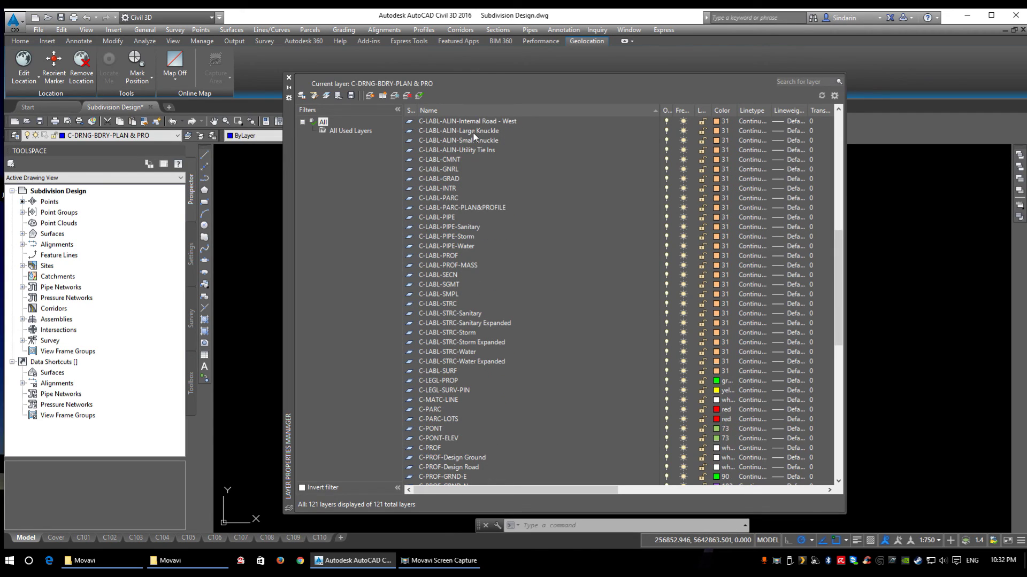
scroll(473, 134, down, 8)
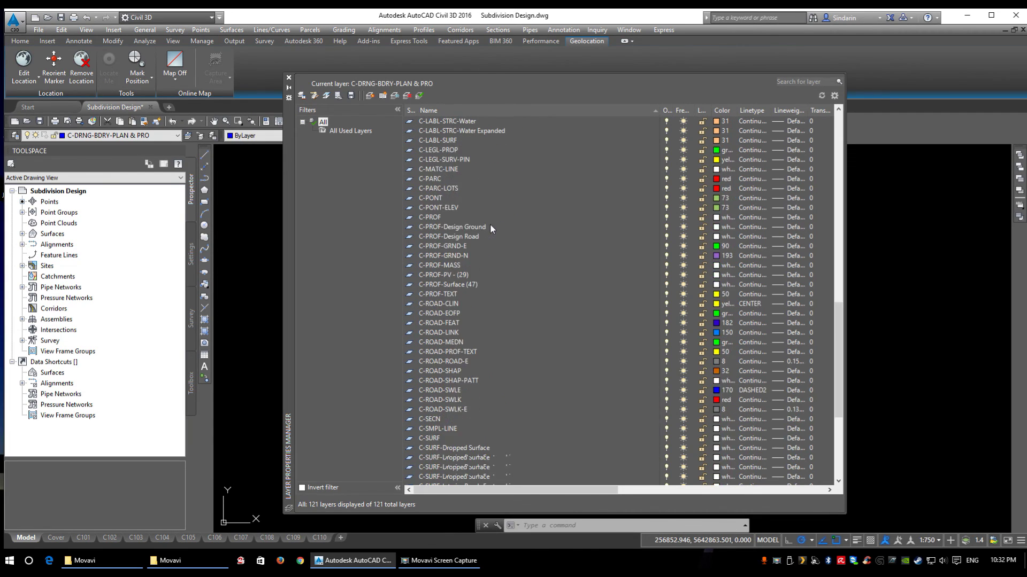
scroll(491, 225, down, 7)
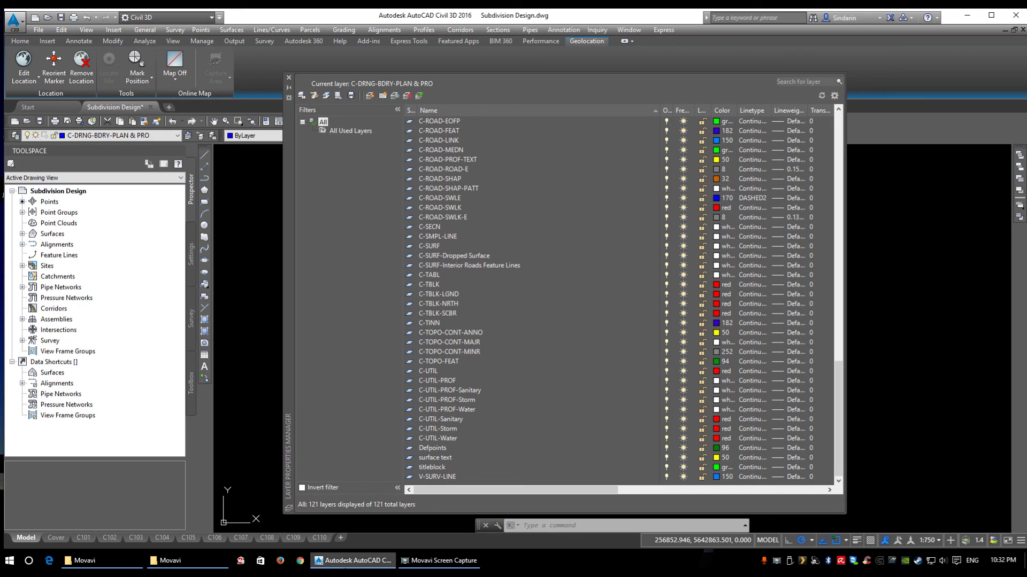
click(289, 77)
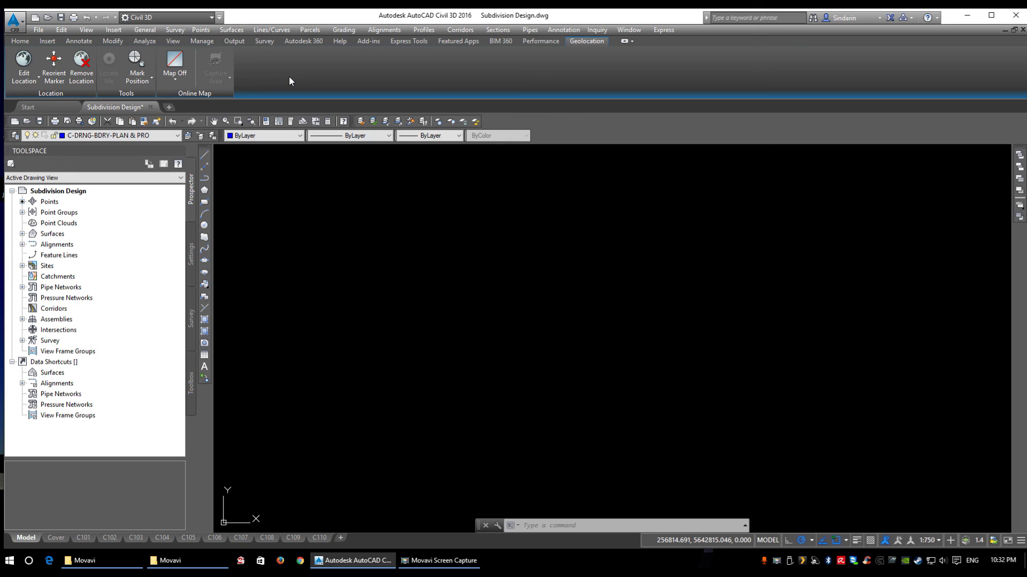